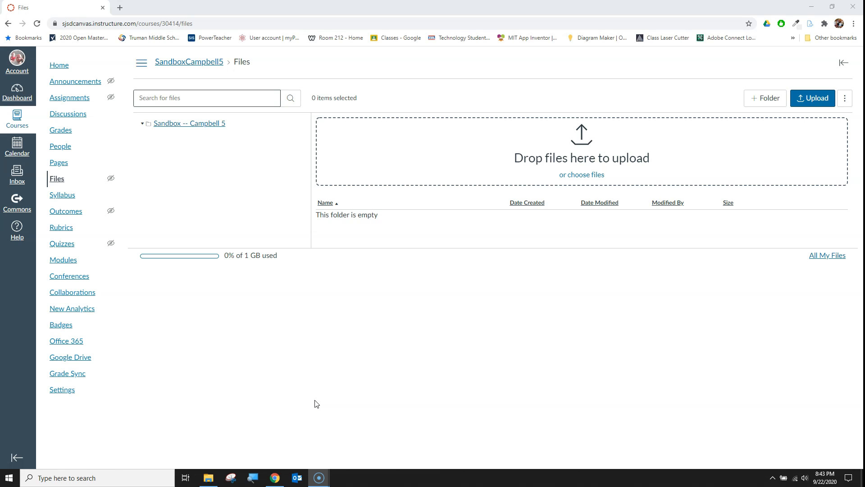
Create a new folder named Media in the course files
{"action": "left_click", "coordinate": [322, 388]}
{"action": "left_click", "coordinate": [203, 96]}
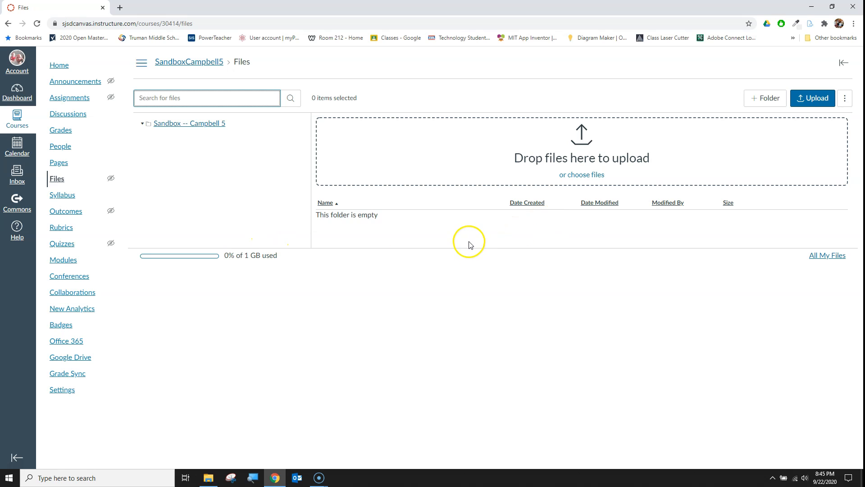
{"action": "left_click", "coordinate": [766, 100]}
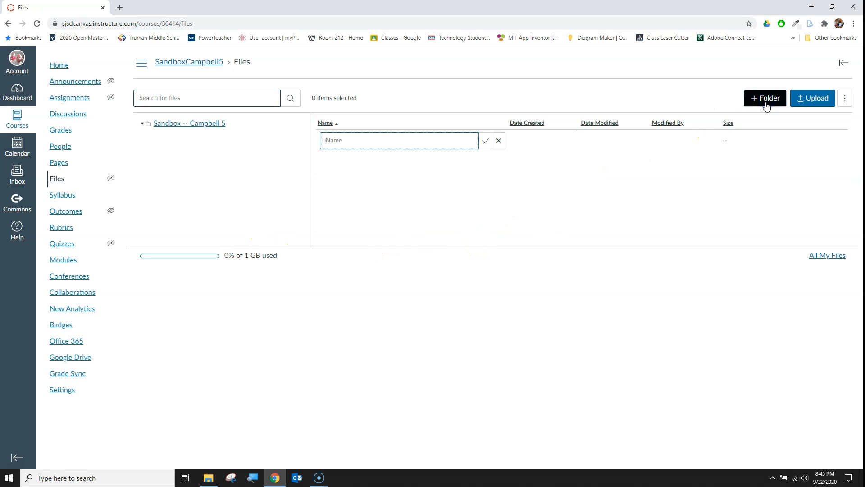
{"action": "key", "text": "Return"}
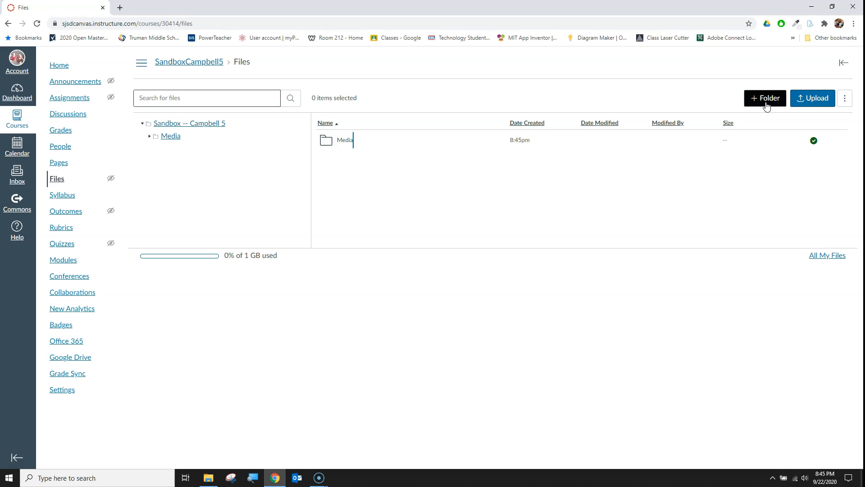
Create two more folders named Student Resources and Teacher Resources
{"action": "left_click", "coordinate": [766, 104]}
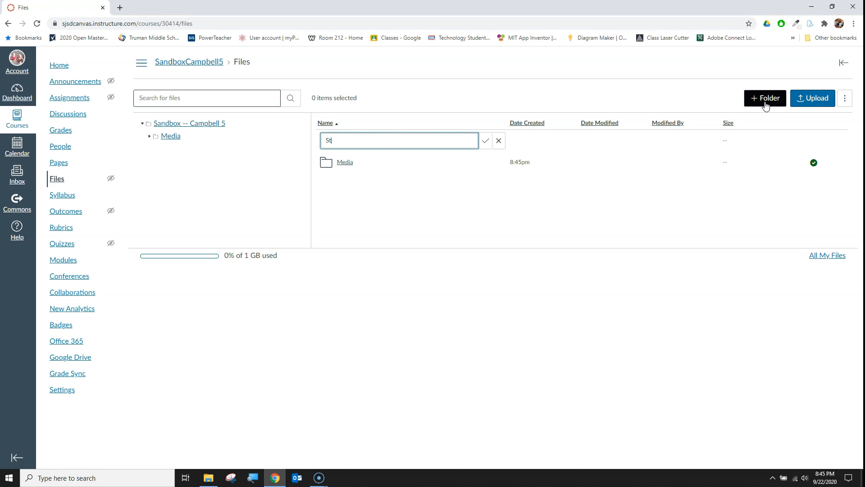
{"action": "type", "text": "Student Resources"}
{"action": "key", "text": "Return"}
{"action": "left_click", "coordinate": [766, 104]}
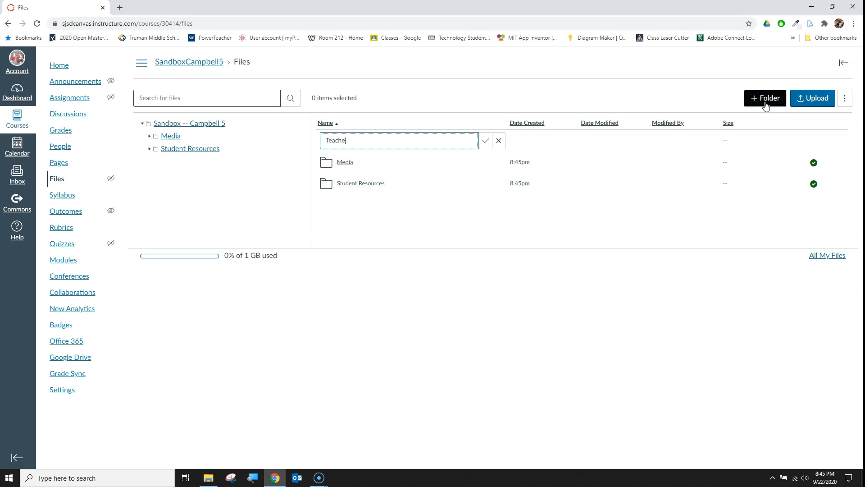
{"action": "key", "text": "Return"}
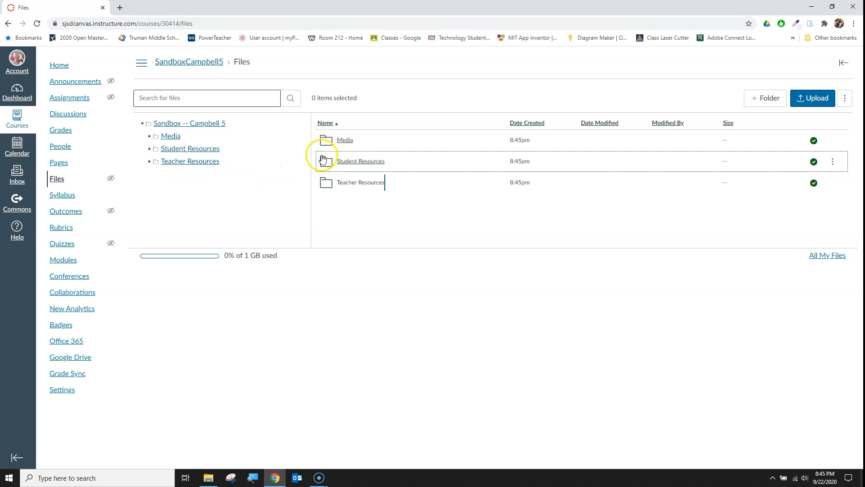
Open the Media folder and upload the Merritt Reservoir at night photo into it from the computer's Media folder
{"action": "left_click", "coordinate": [344, 140]}
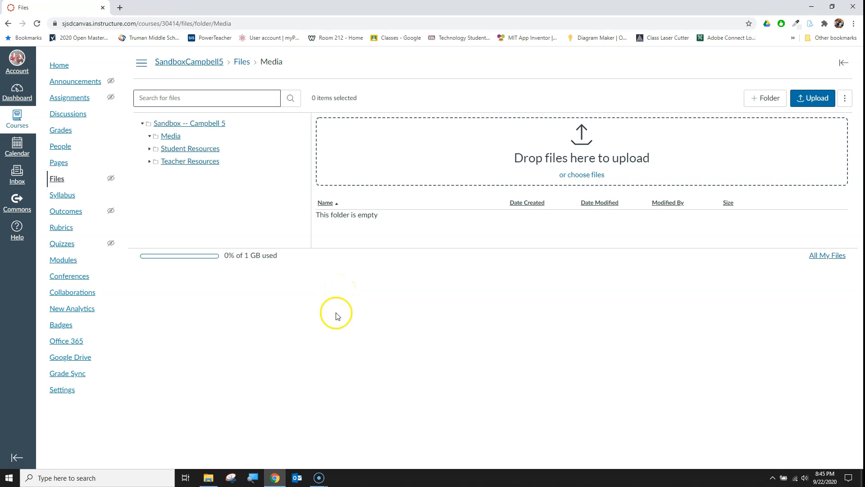
{"action": "left_click", "coordinate": [209, 478]}
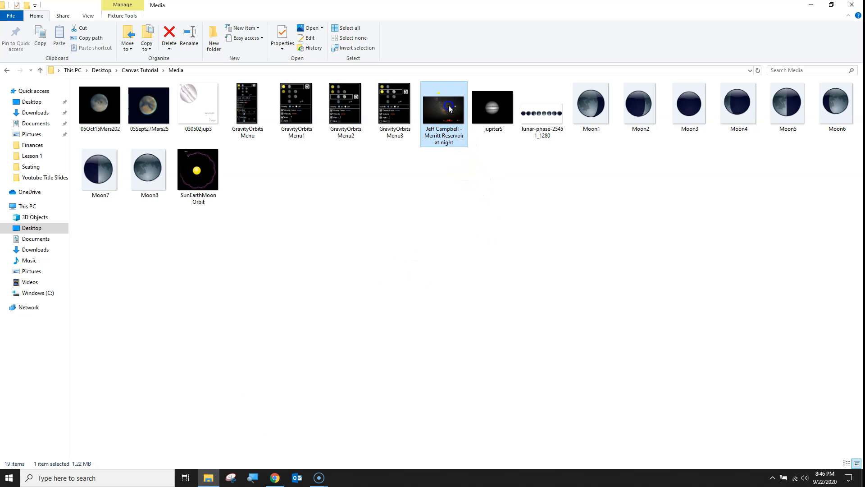
{"action": "left_click", "coordinate": [445, 117]}
{"action": "left_click_drag", "start_coordinate": [448, 112], "coordinate": [560, 166]}
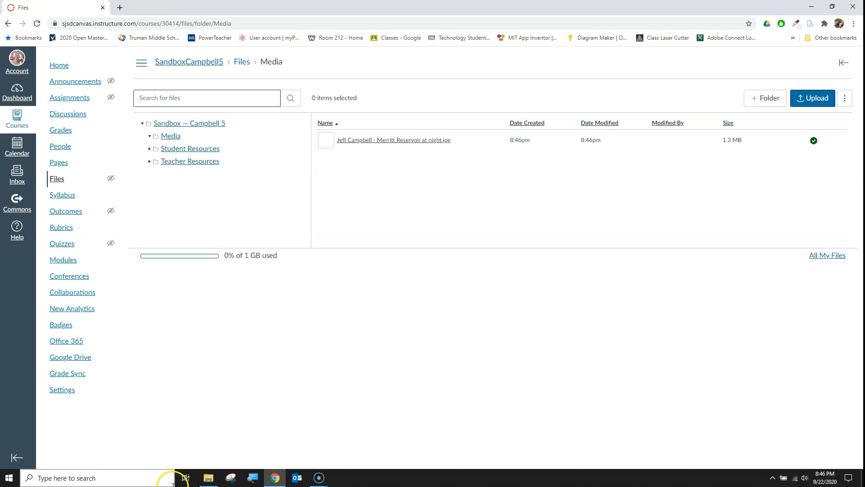
Open the options menu for the uploaded photo, then preview the photo and close the preview
{"action": "left_click", "coordinate": [209, 478]}
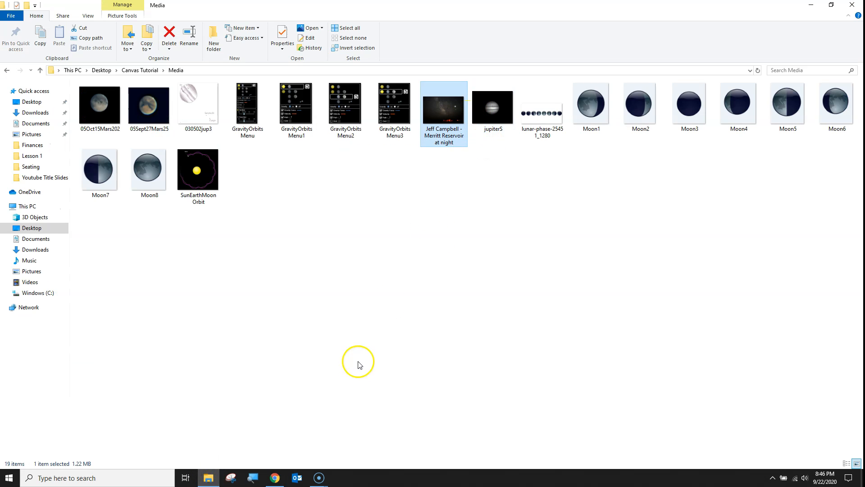
{"action": "left_click", "coordinate": [276, 478]}
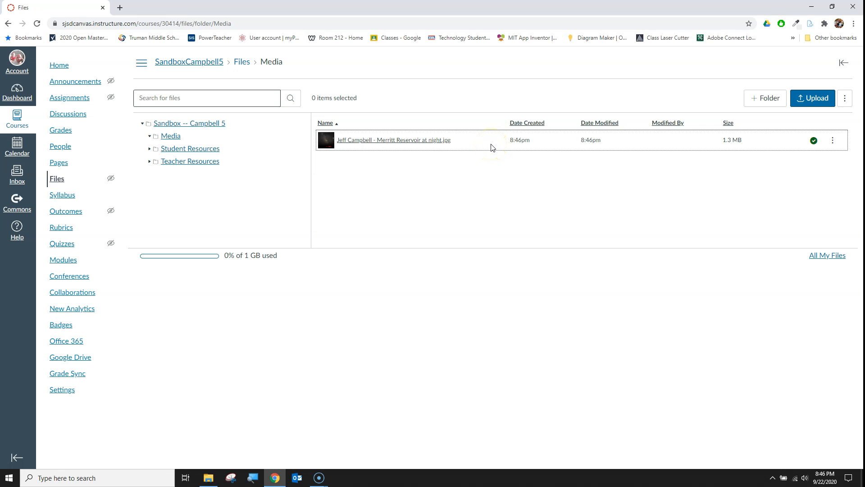
{"action": "left_click", "coordinate": [833, 141]}
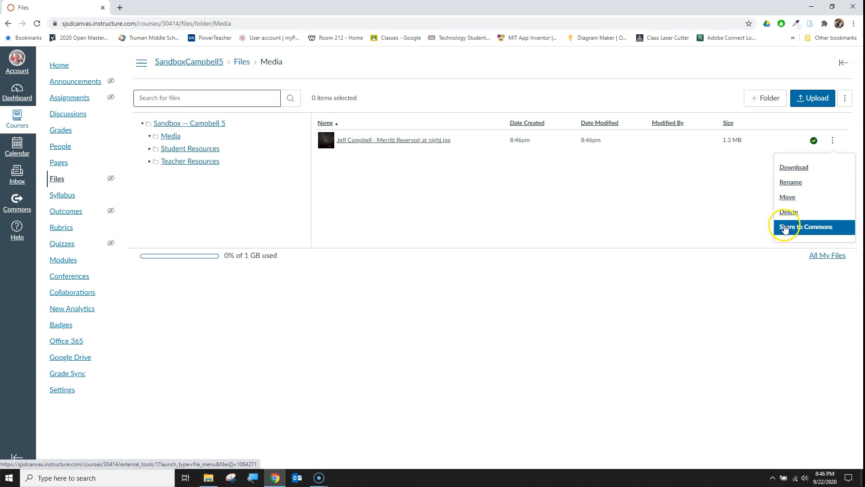
{"action": "left_click", "coordinate": [611, 197]}
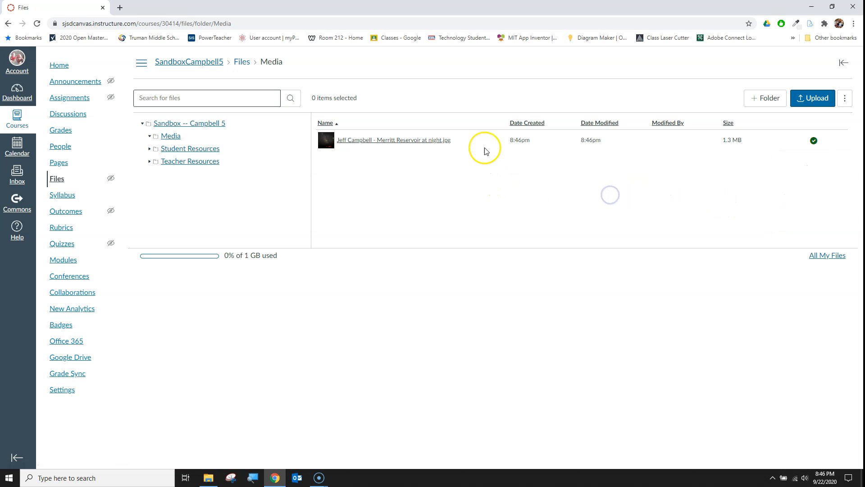
{"action": "left_click", "coordinate": [407, 143]}
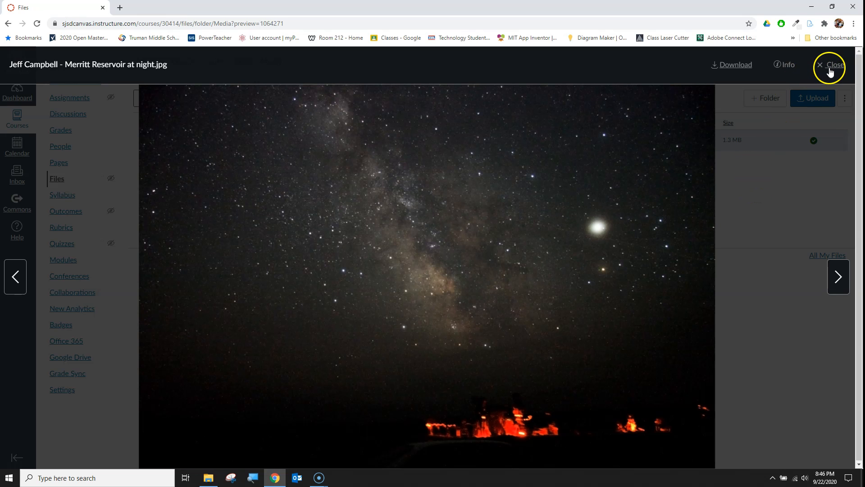
{"action": "left_click", "coordinate": [831, 72]}
Select the uploaded photo, open the Move dialog for it, and cancel it
{"action": "left_click", "coordinate": [500, 139]}
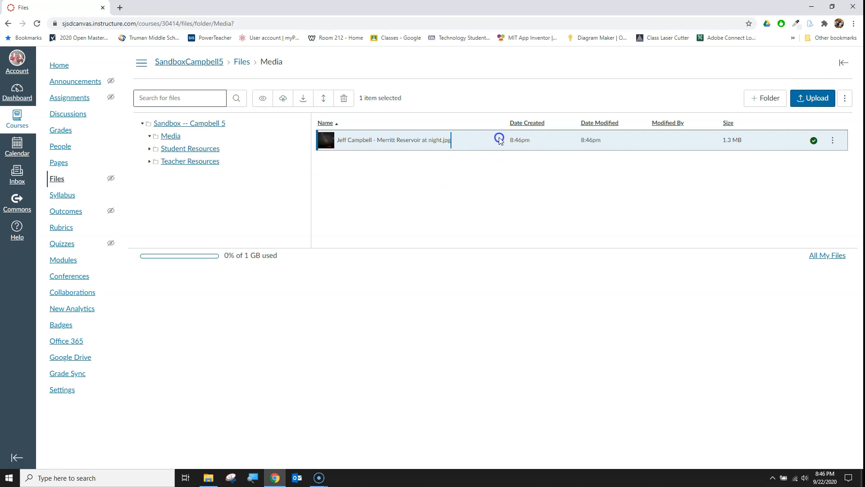
{"action": "left_click", "coordinate": [495, 141]}
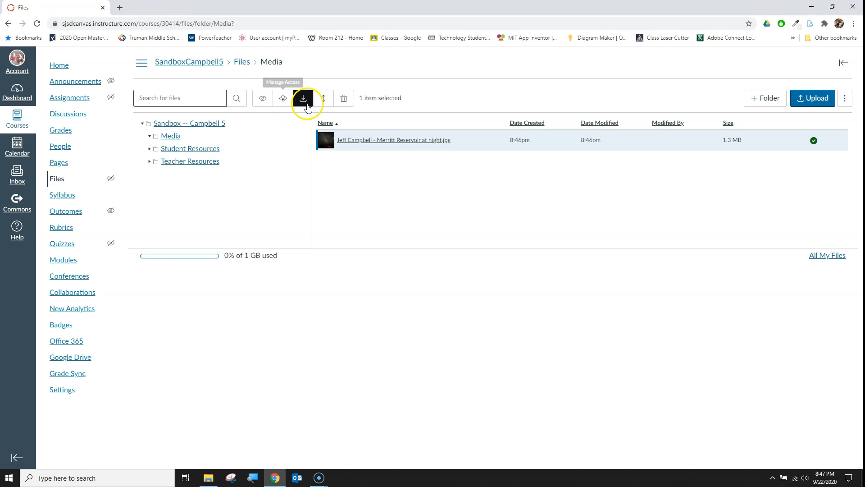
{"action": "left_click", "coordinate": [324, 99]}
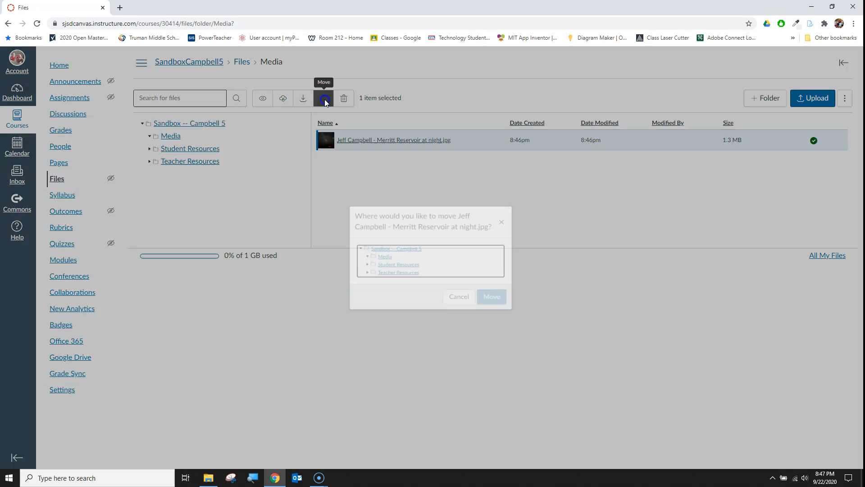
{"action": "left_click", "coordinate": [461, 301]}
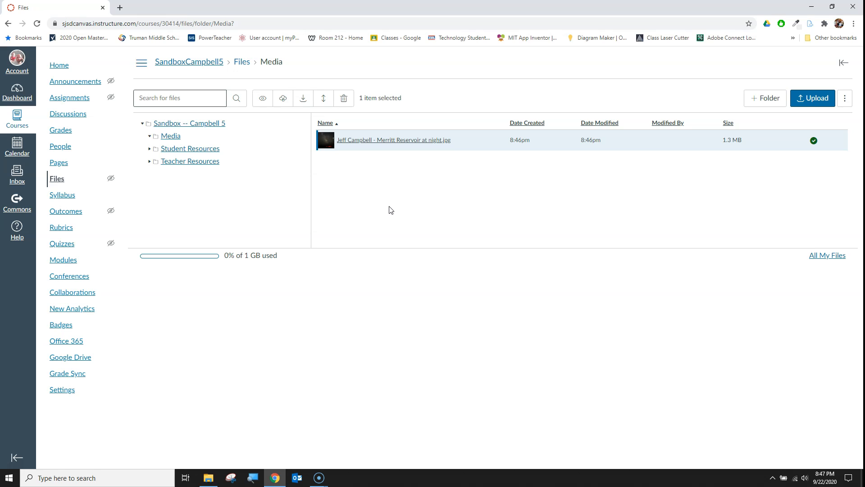
Open the Course Introduction page from Modules and enter its edit mode
{"action": "left_click", "coordinate": [63, 261]}
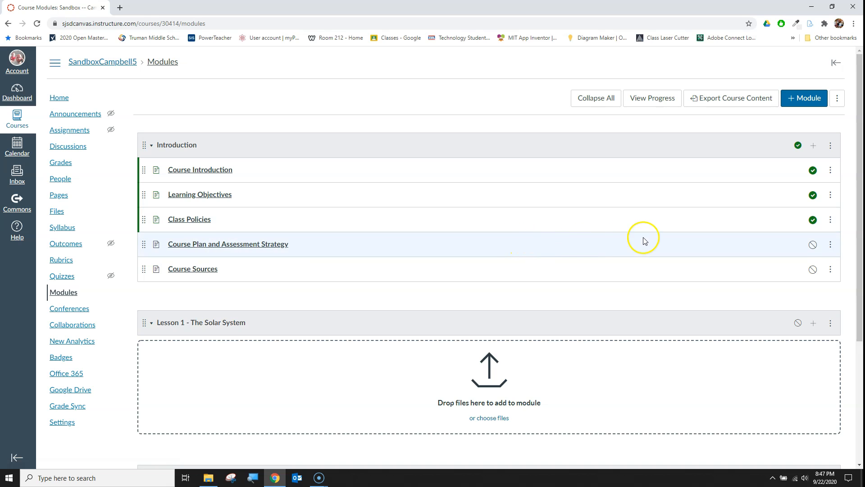
{"action": "left_click", "coordinate": [218, 170]}
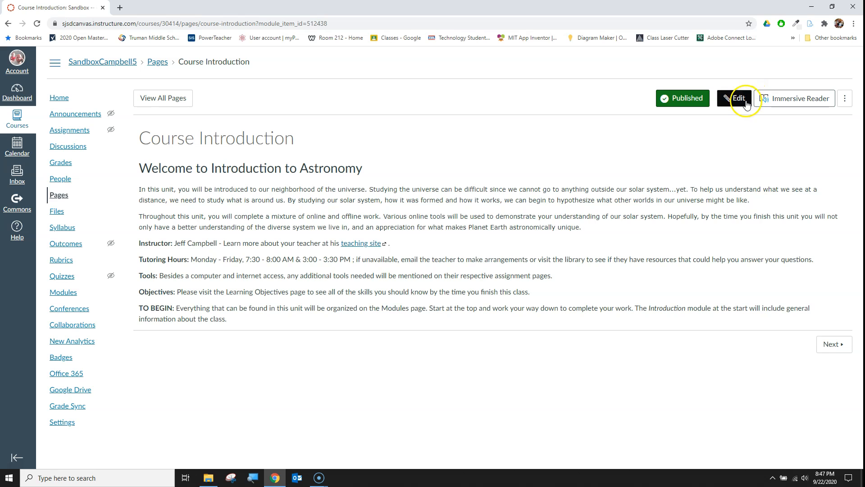
{"action": "left_click", "coordinate": [739, 99]}
{"action": "left_click", "coordinate": [149, 181]}
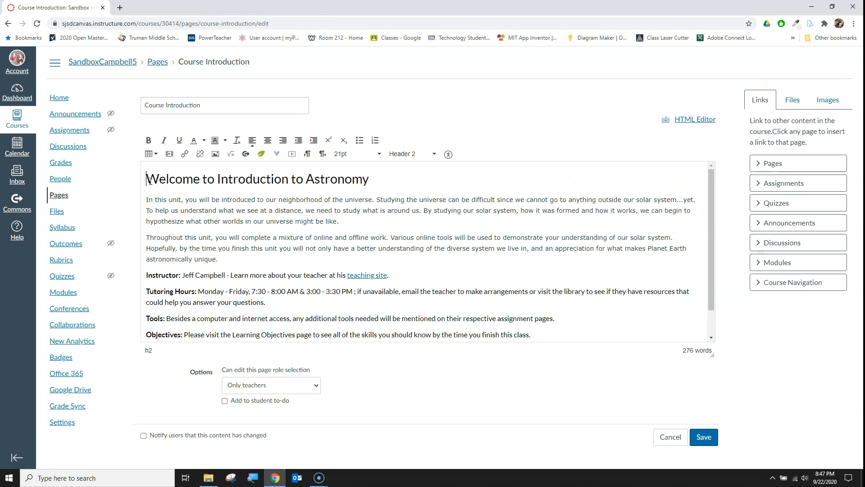
{"action": "left_click", "coordinate": [412, 181]}
Browse the course files in the editor's Files sidebar and open the upload-new-file form's folder list
{"action": "left_click", "coordinate": [790, 108]}
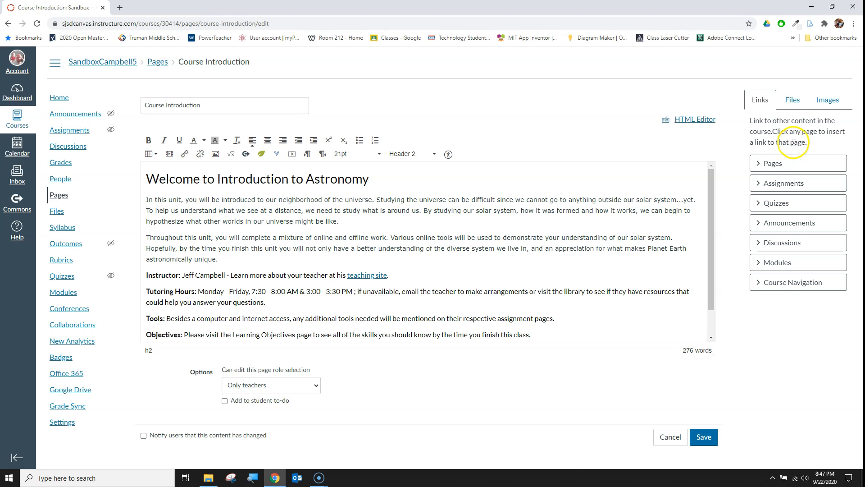
{"action": "left_click", "coordinate": [793, 104]}
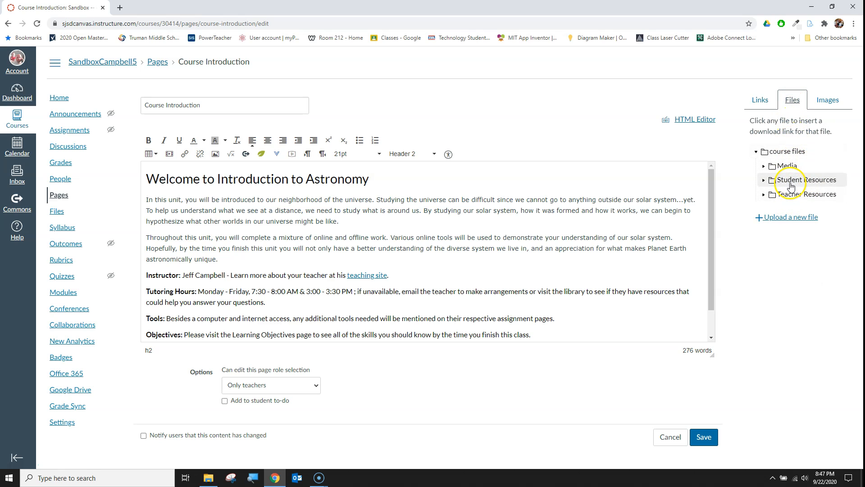
{"action": "left_click", "coordinate": [791, 219]}
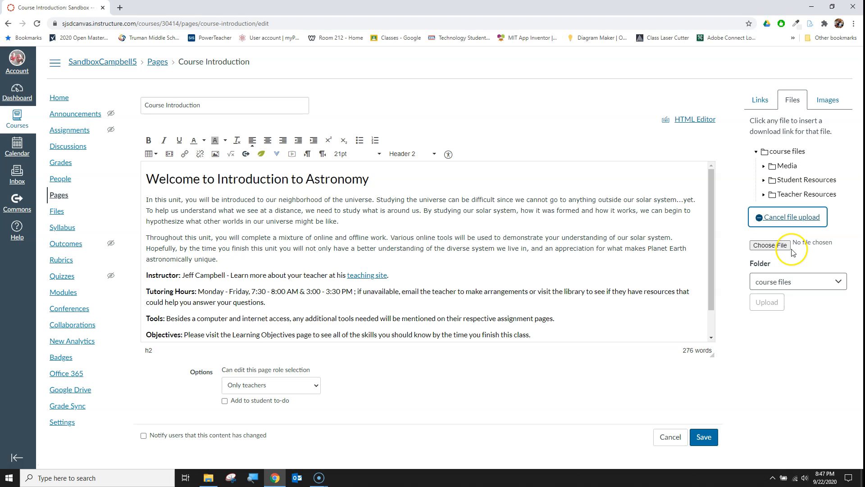
{"action": "left_click", "coordinate": [792, 282]}
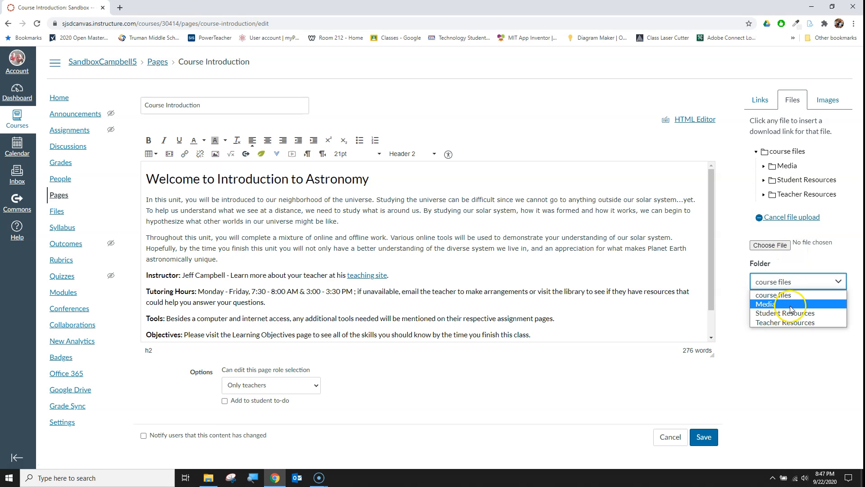
{"action": "left_click", "coordinate": [819, 261]}
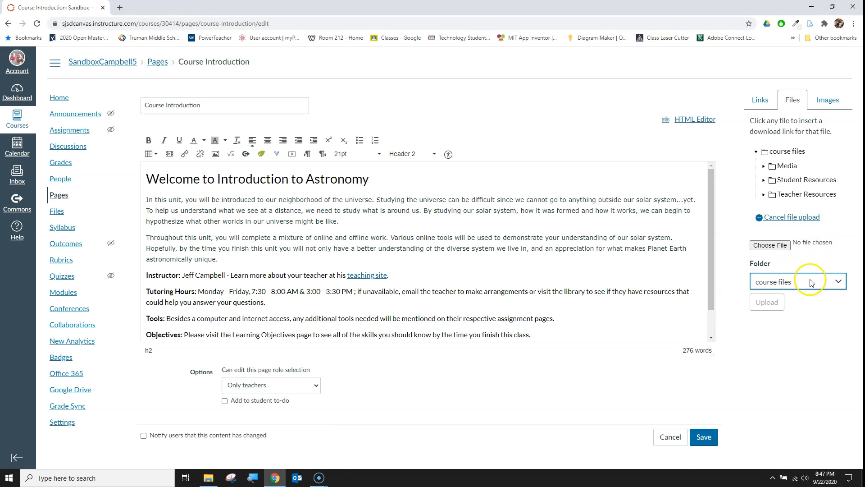
Leave the Course Introduction page editor without saving
{"action": "left_click", "coordinate": [631, 303]}
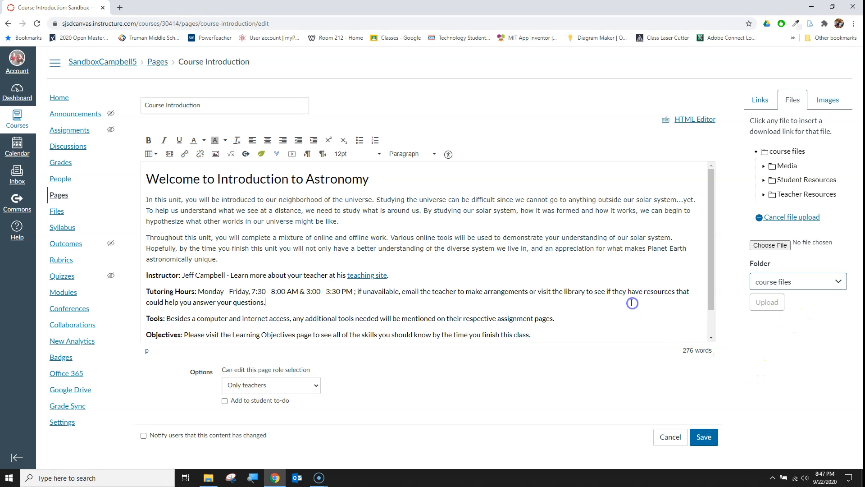
{"action": "left_click", "coordinate": [459, 255]}
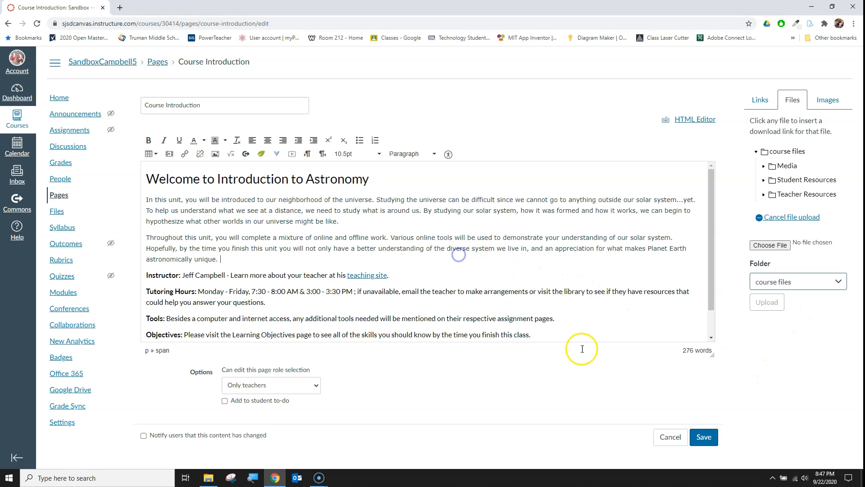
{"action": "left_click", "coordinate": [669, 436]}
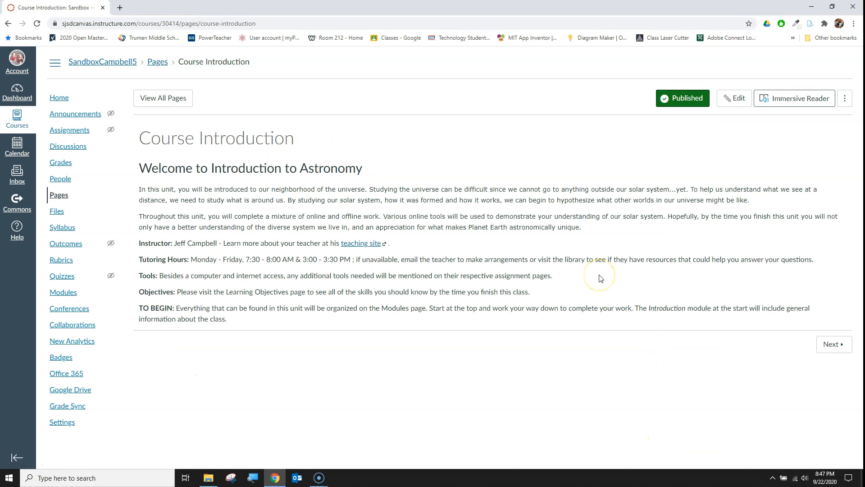